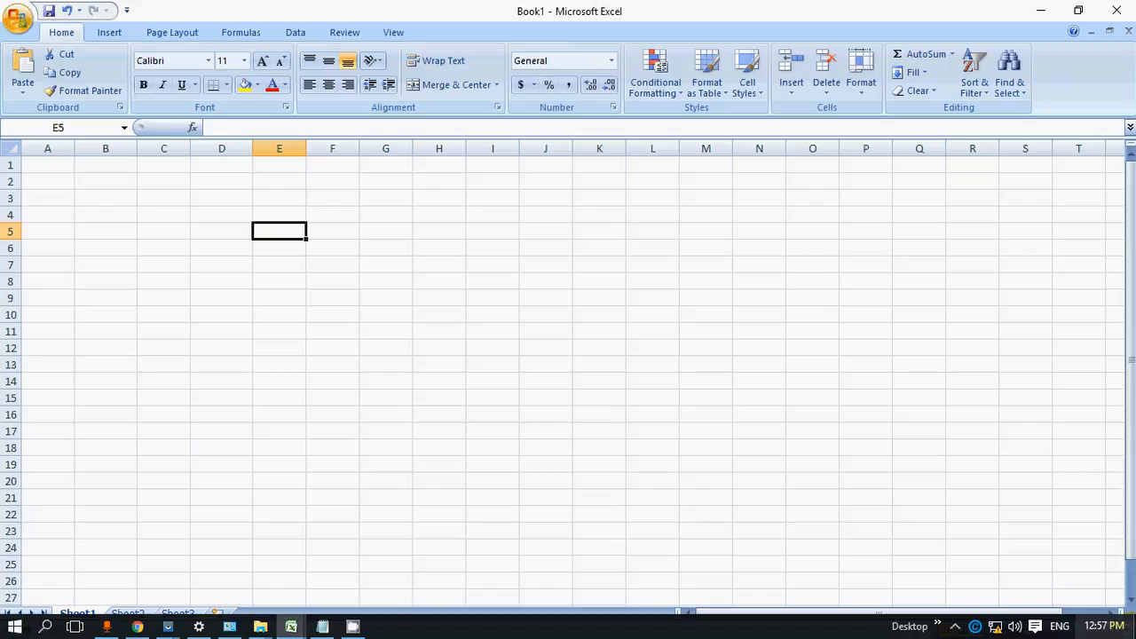
# Step: Insert today's date in cell E5
pyautogui.hotkey('ctrl', ';')
pyautogui.press('Return')
pyautogui.press('Up')
# Step: Edit the month, day and year of the date in E5 to make it the date of birth
pyautogui.press('F2')
pyautogui.press('Home')
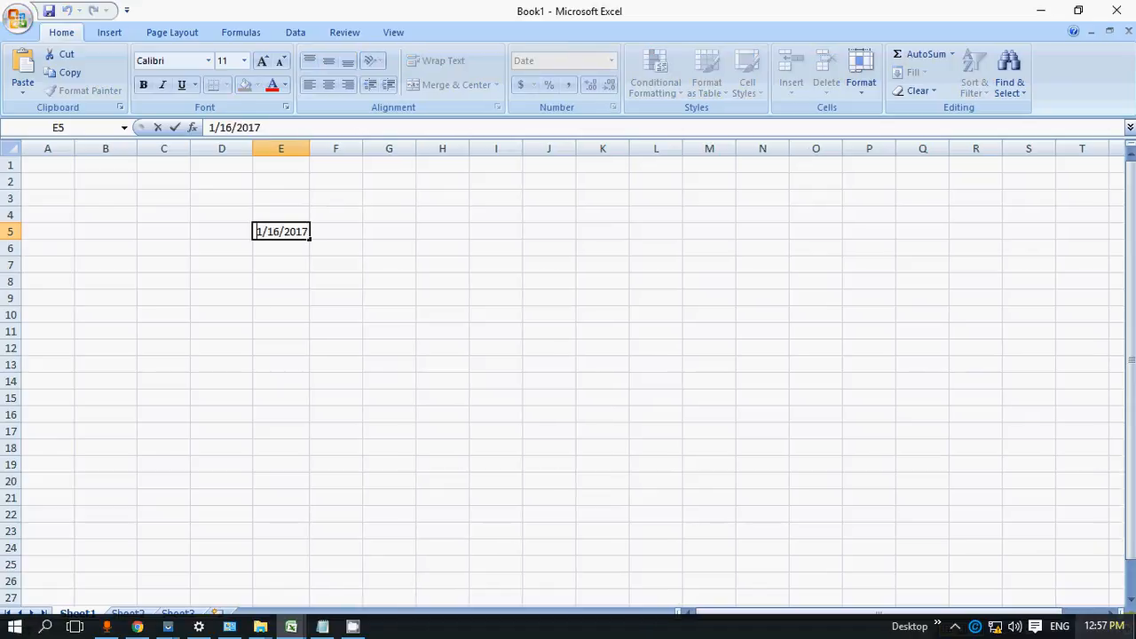
pyautogui.hotkey('shift', 'Right')
pyautogui.write('12')
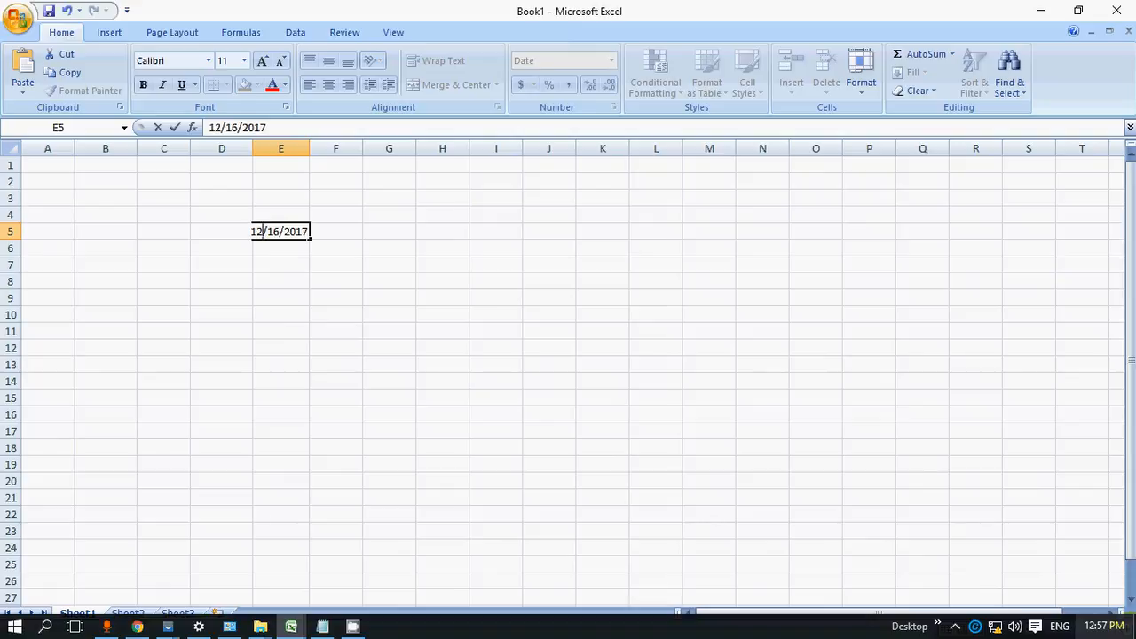
pyautogui.hotkey('shift', 'Right')
pyautogui.hotkey('shift', 'Right')
pyautogui.write('15')
pyautogui.press('Right')
pyautogui.hotkey('shift', 'Right')
pyautogui.hotkey('shift', 'Right')
pyautogui.hotkey('shift', 'Right')
pyautogui.hotkey('shift', 'Right')
pyautogui.write('1989')
pyautogui.press('Return')
pyautogui.press('Up')
# Step: Start a DATEDIF formula in cell E8 with E5 as its start date
pyautogui.press('Down')
pyautogui.press('Down')
pyautogui.press('Down')
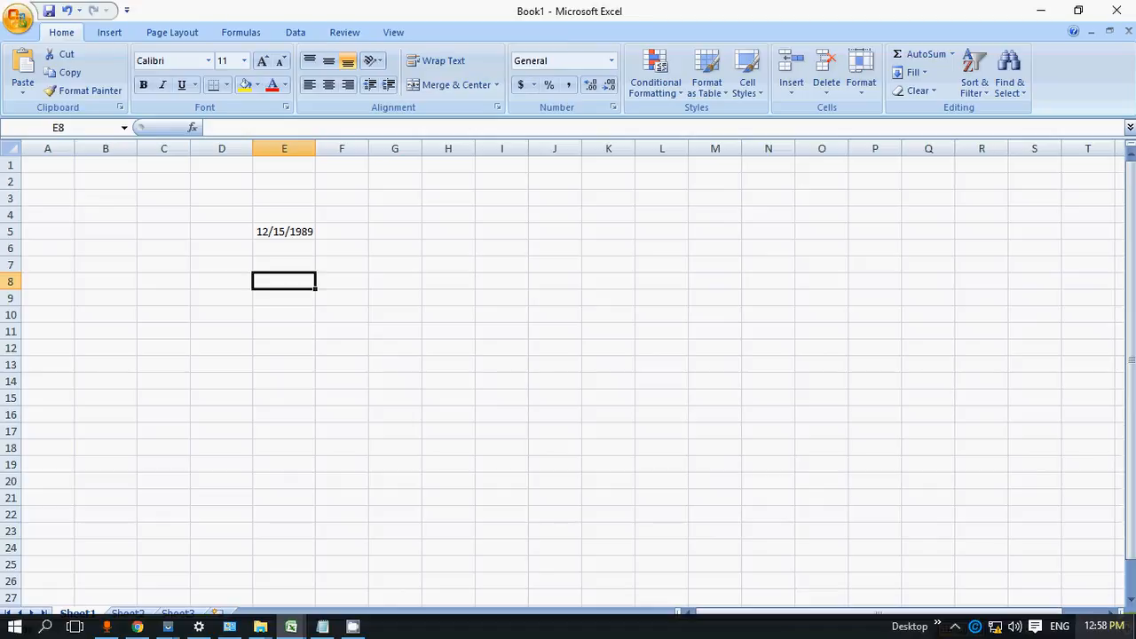
pyautogui.write('=')
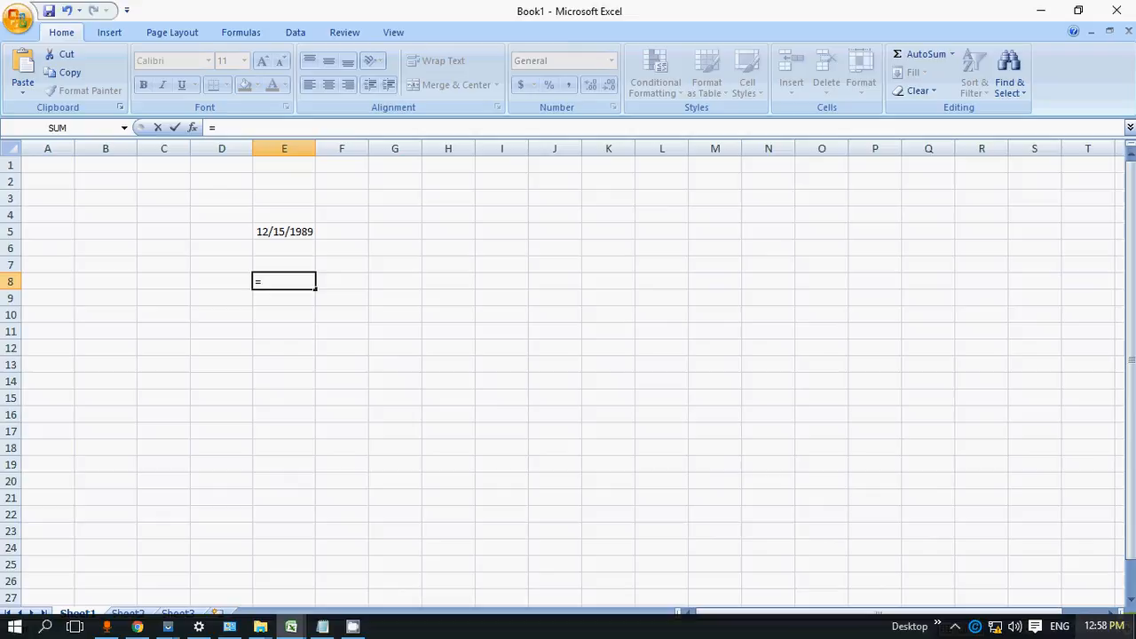
pyautogui.write('da')
pyautogui.press('BackSpace')
pyautogui.press('BackSpace')
pyautogui.write('D')
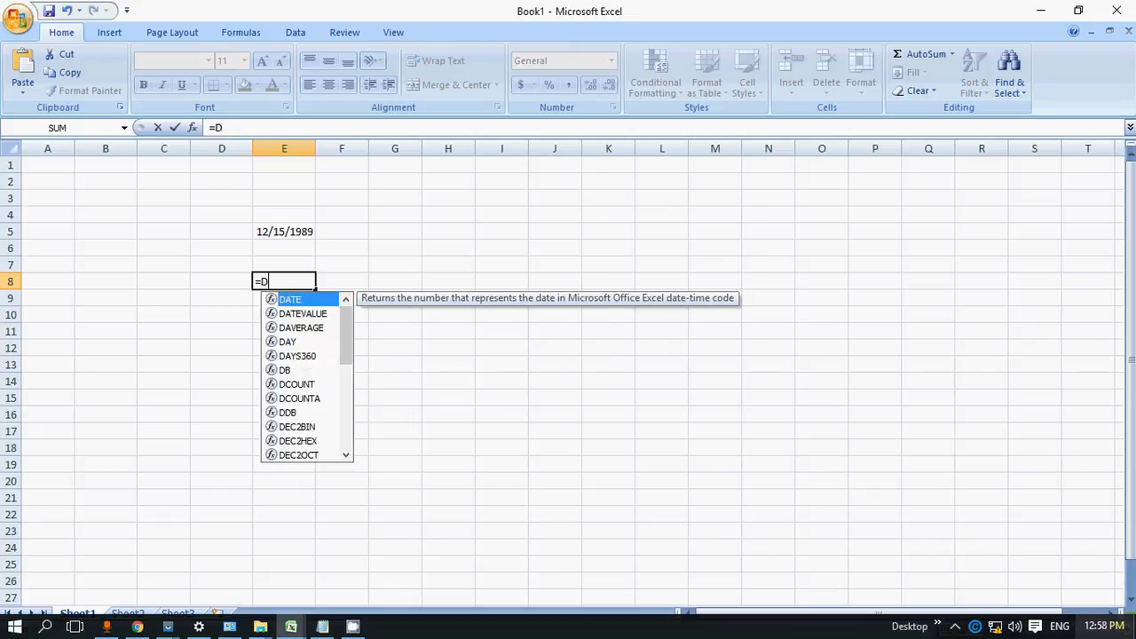
pyautogui.write('ATEDIF')
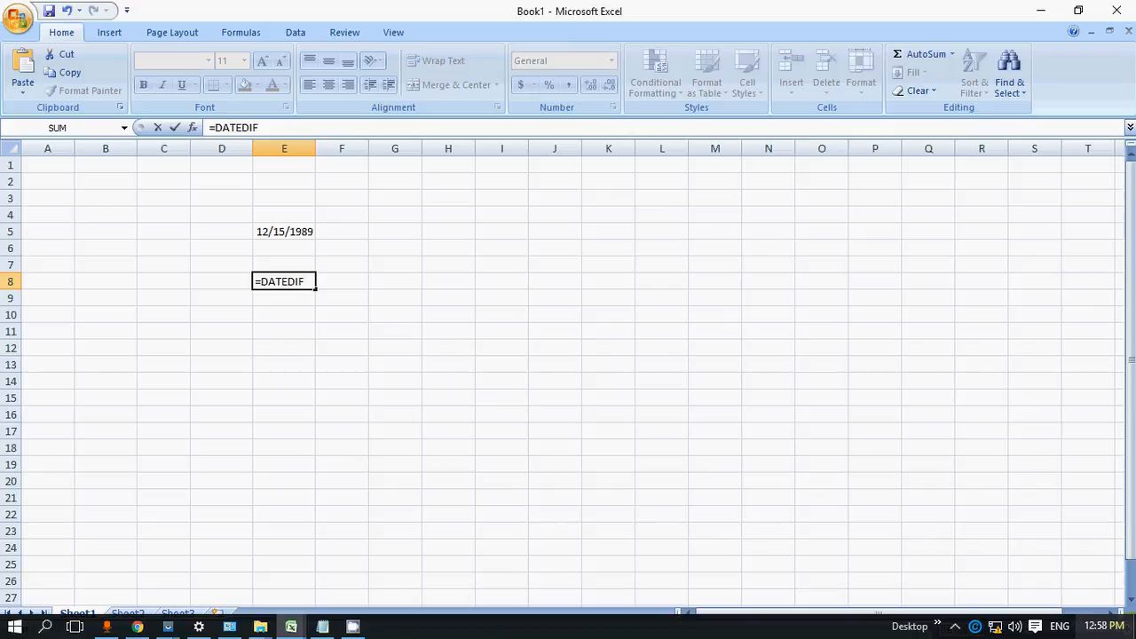
pyautogui.write('(')
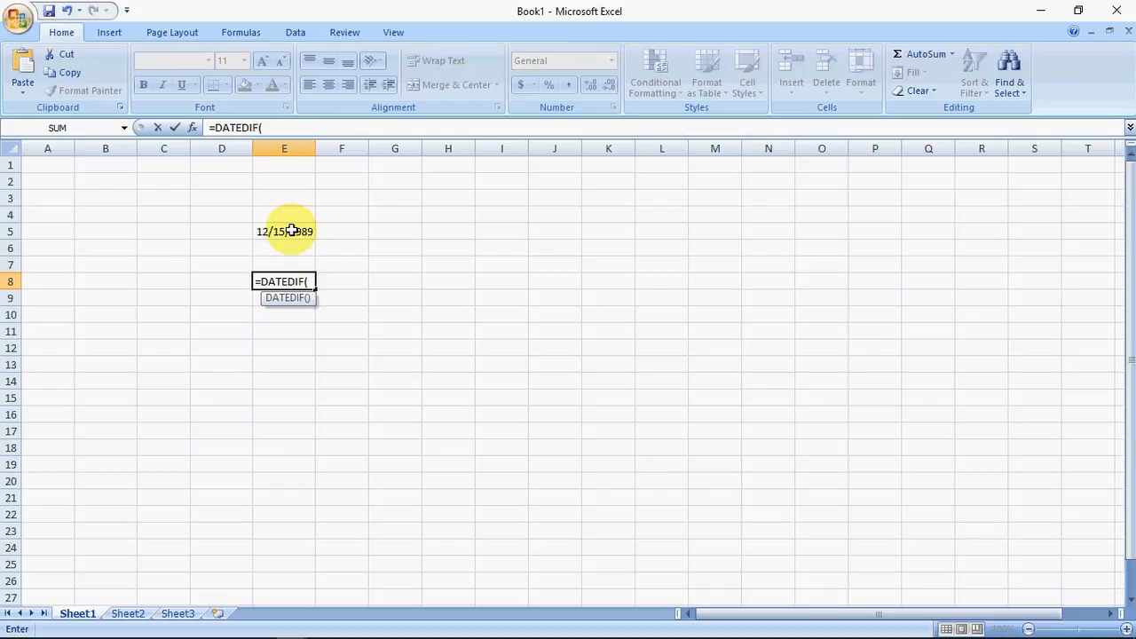
pyautogui.press('Up')
pyautogui.press('Up')
pyautogui.press('Up')
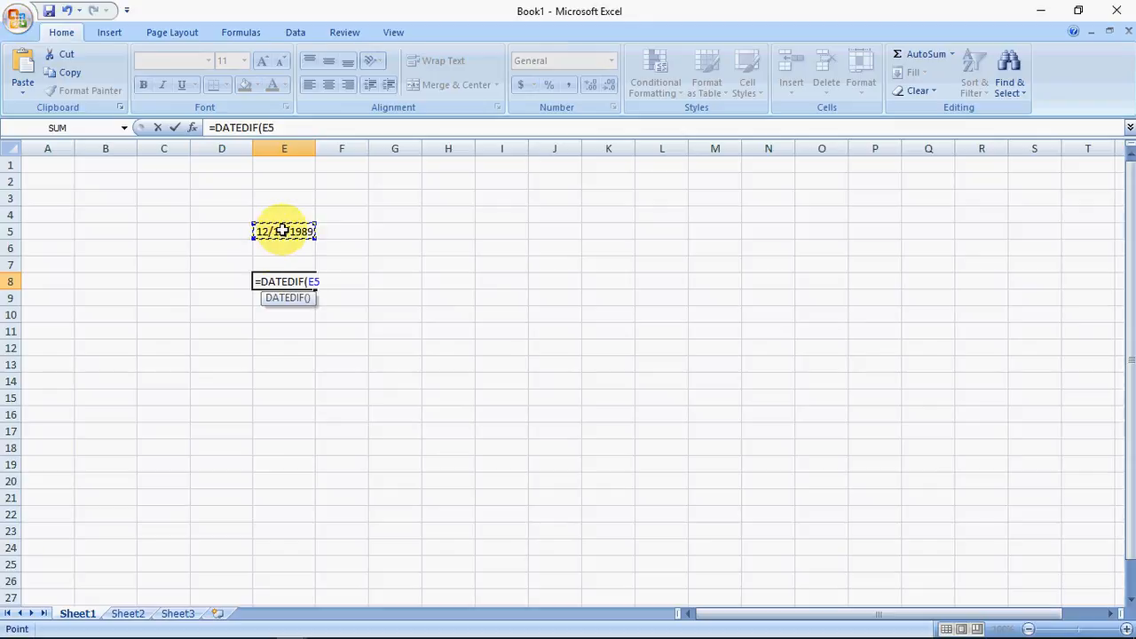
# Step: Complete the DATEDIF formula in E8 with TODAY() as the end date and "y" as the unit
pyautogui.write(',')
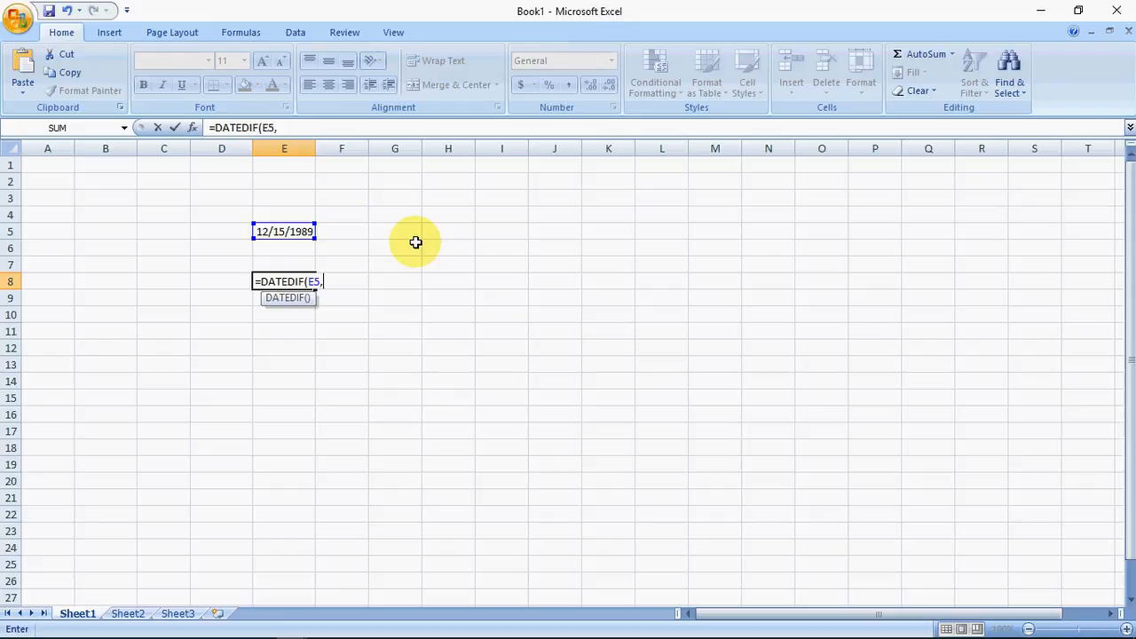
pyautogui.write('TODAY')
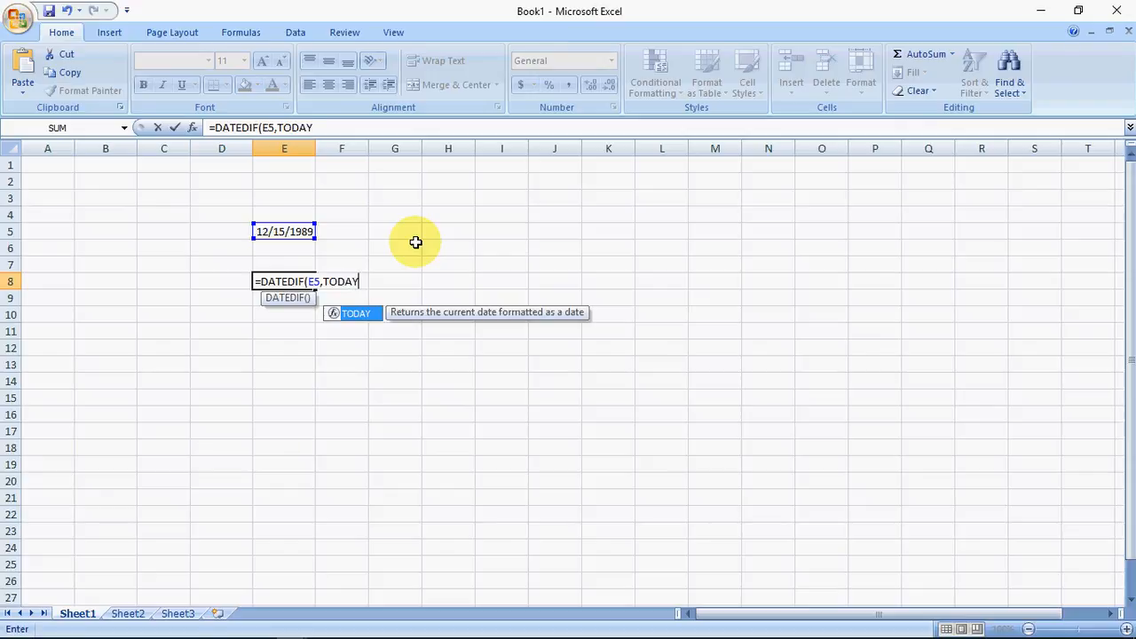
pyautogui.write('(')
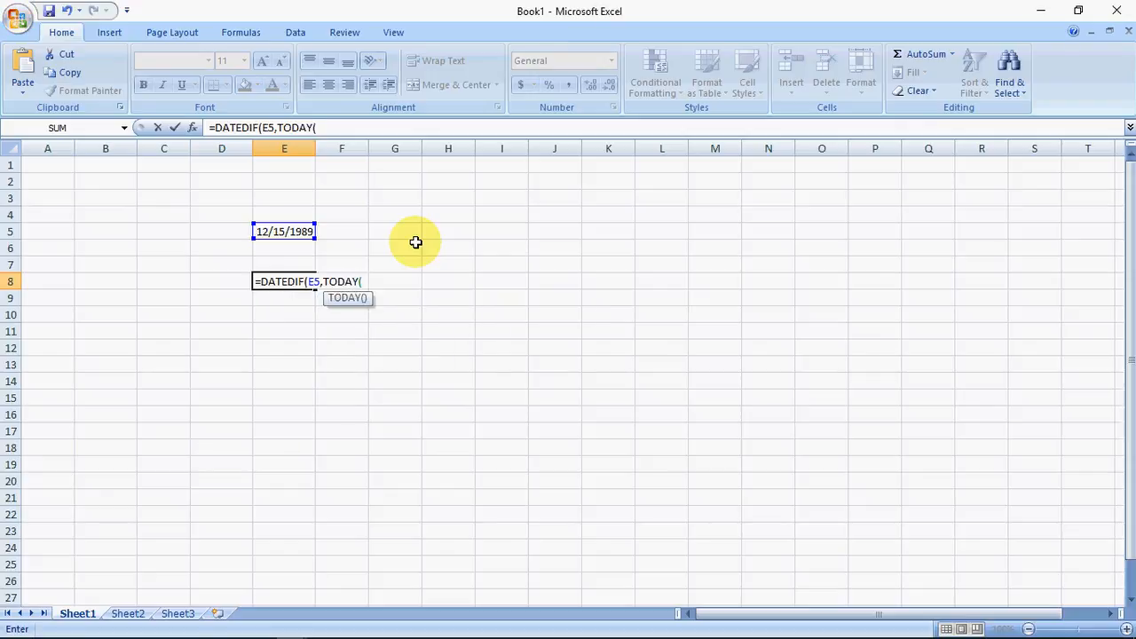
pyautogui.write('),')
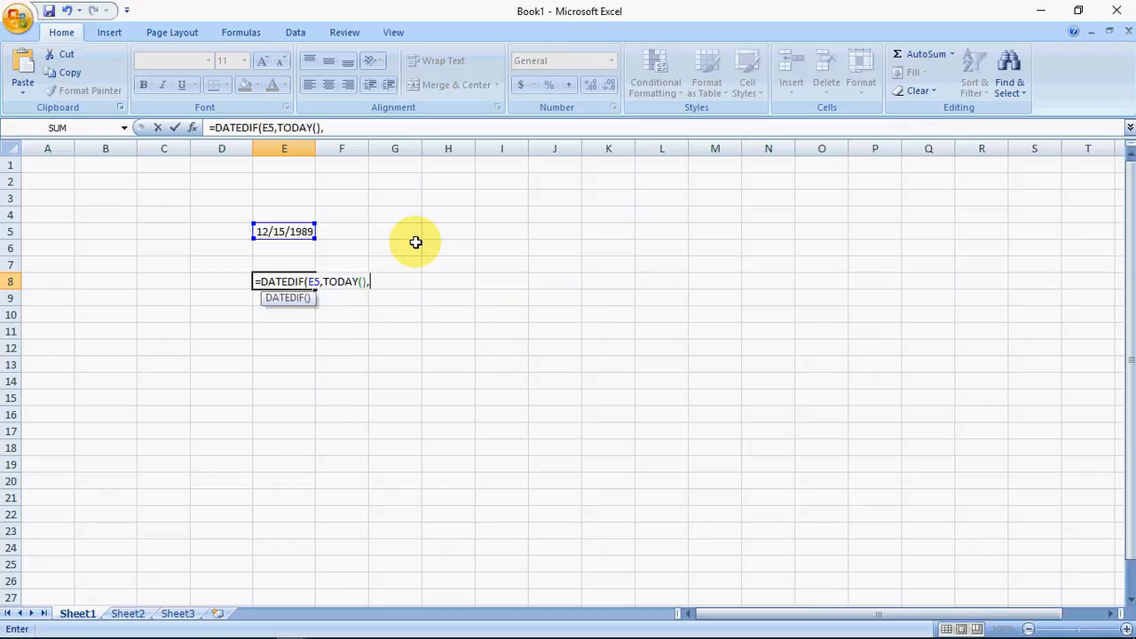
pyautogui.write('"y")')
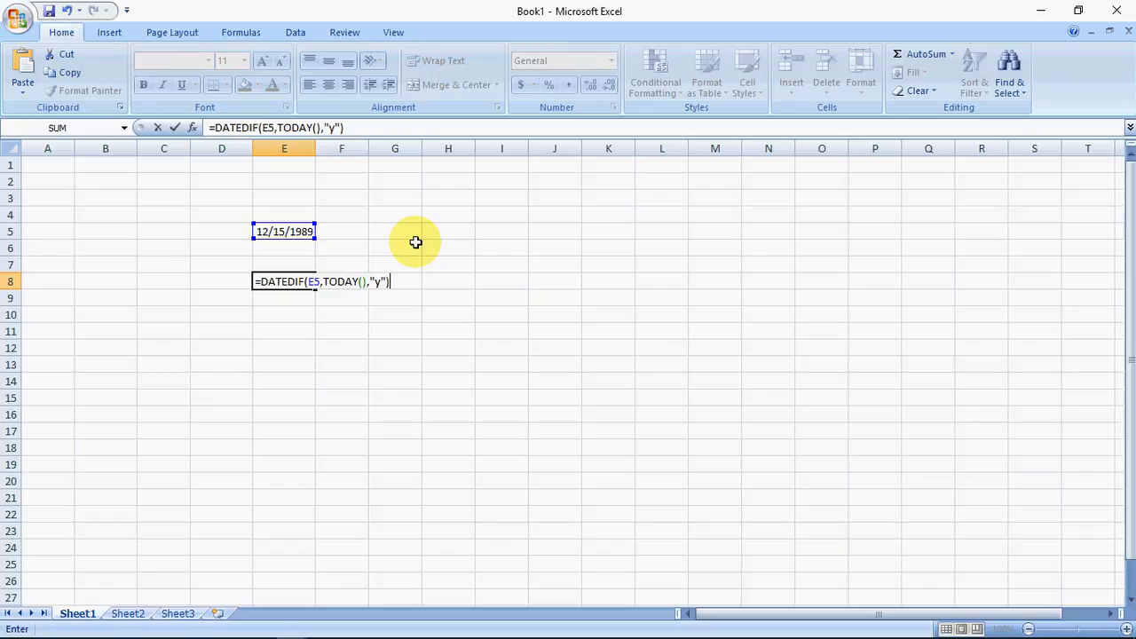
pyautogui.press('Return')
pyautogui.press('Up')
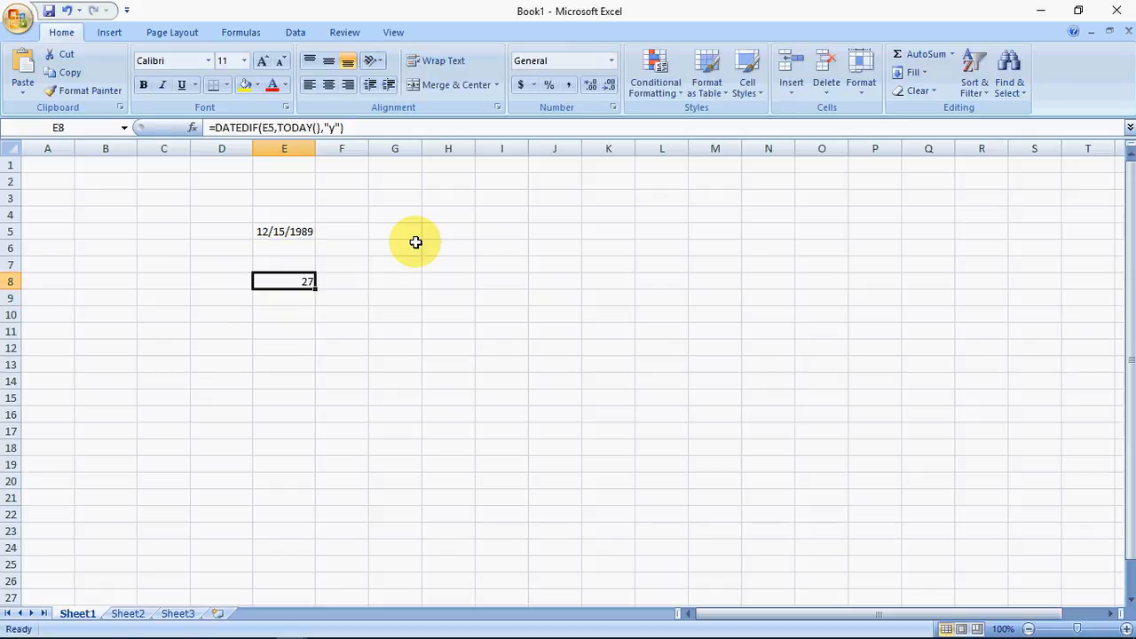
# Step: Extend the E8 formula with a joined "-" separator and the opening of a second DATEDIF function
pyautogui.press('F2')
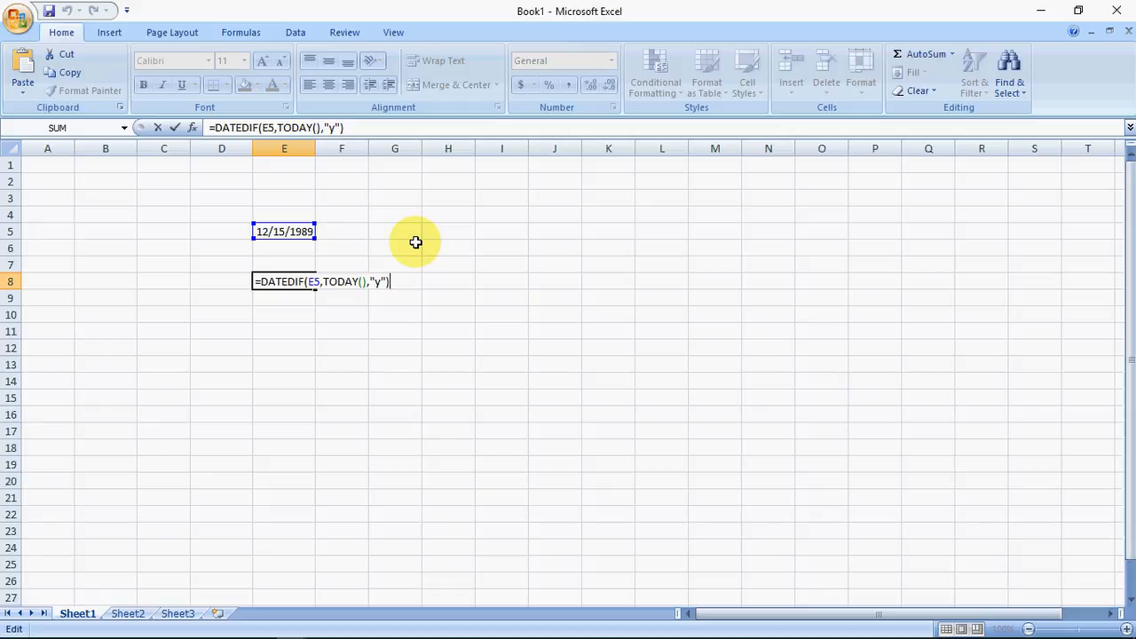
pyautogui.write('&')
pyautogui.write('"-"&DATEDIF(')
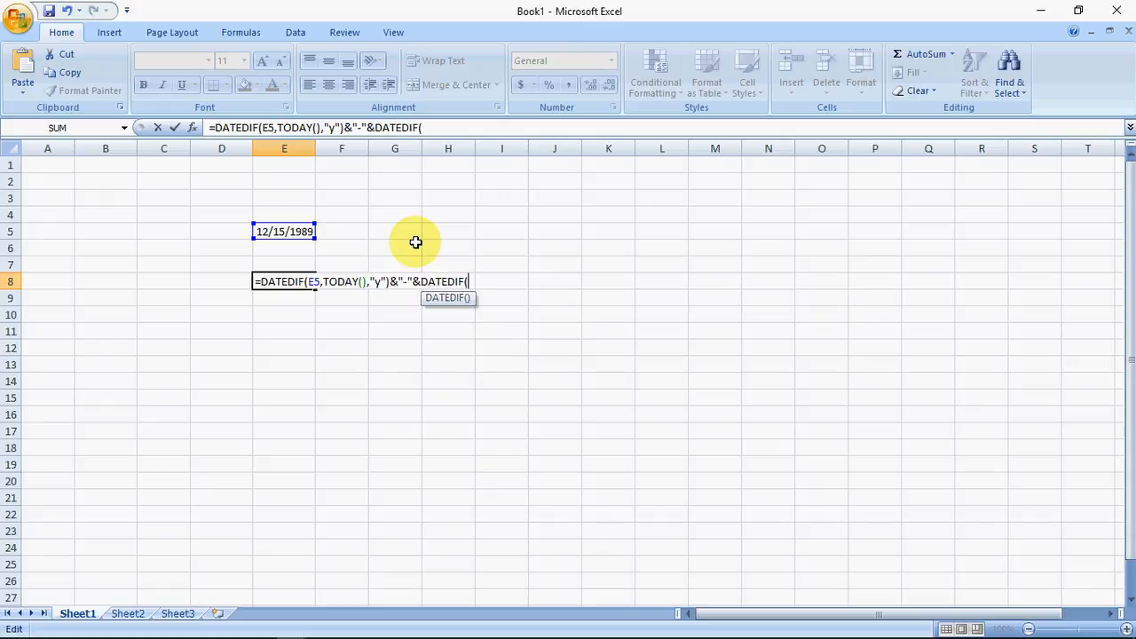
# Step: Give the second DATEDIF function in E8 the arguments E5, TODAY() and "YM"
pyautogui.click(284, 231)
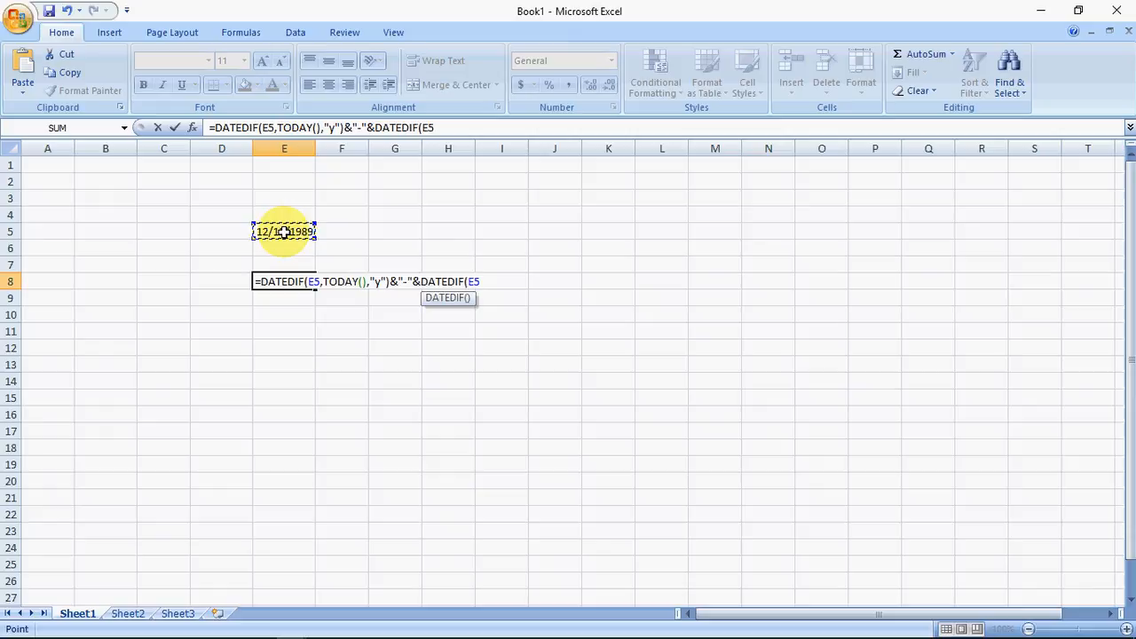
pyautogui.write(',TODAY')
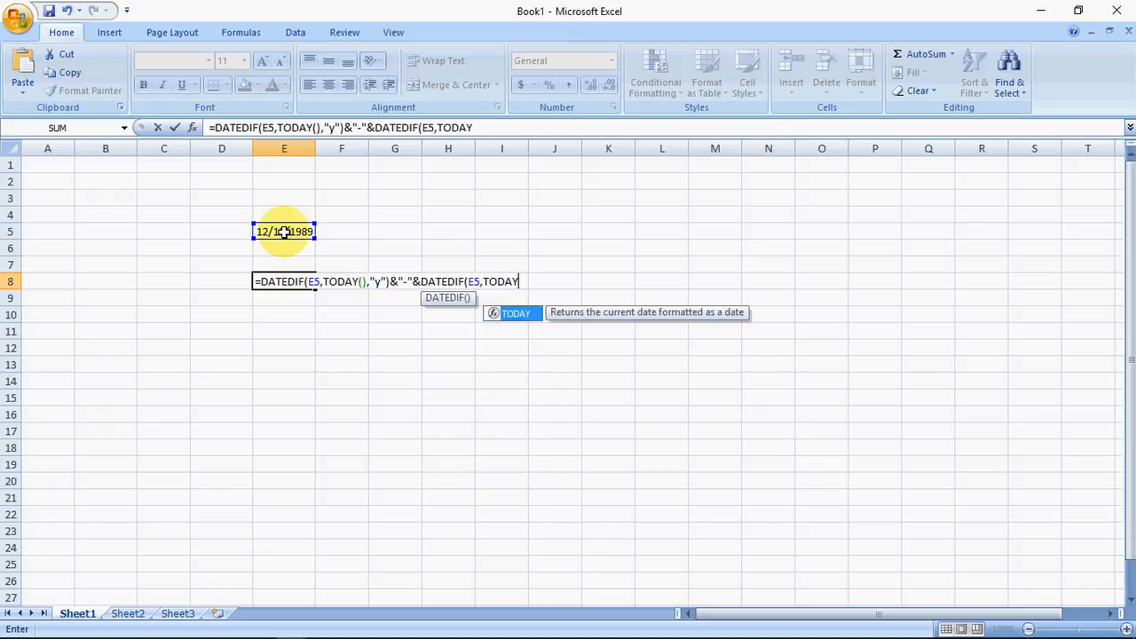
pyautogui.write('(),')
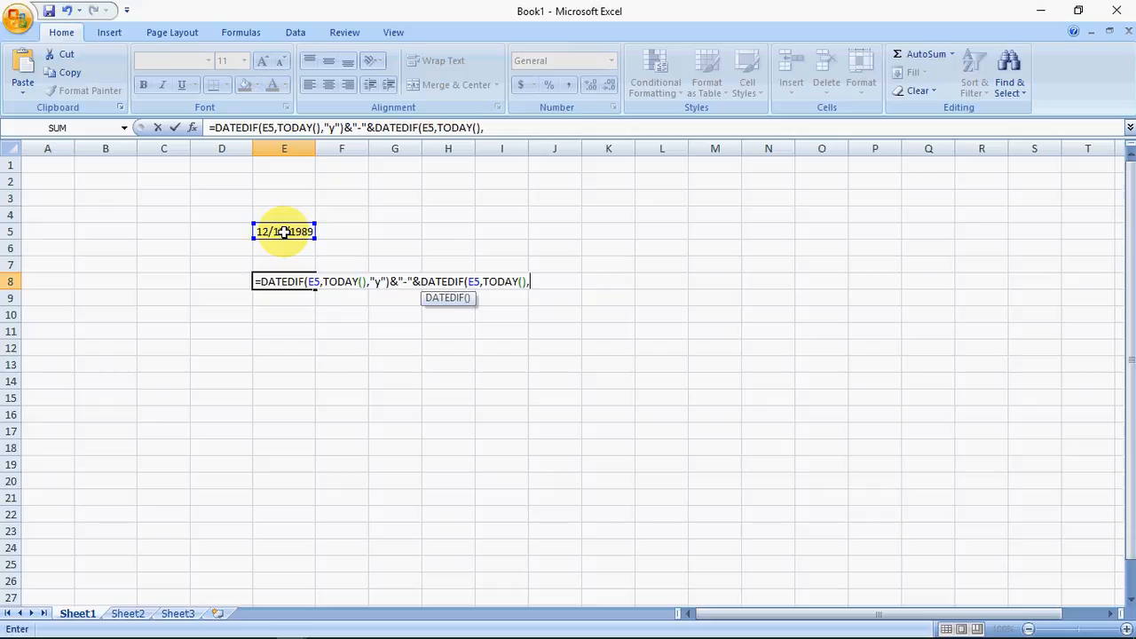
pyautogui.write('"YM"')
# Step: Append another "-" separator and the opening of a third DATEDIF function to the E8 formula
pyautogui.write(')')
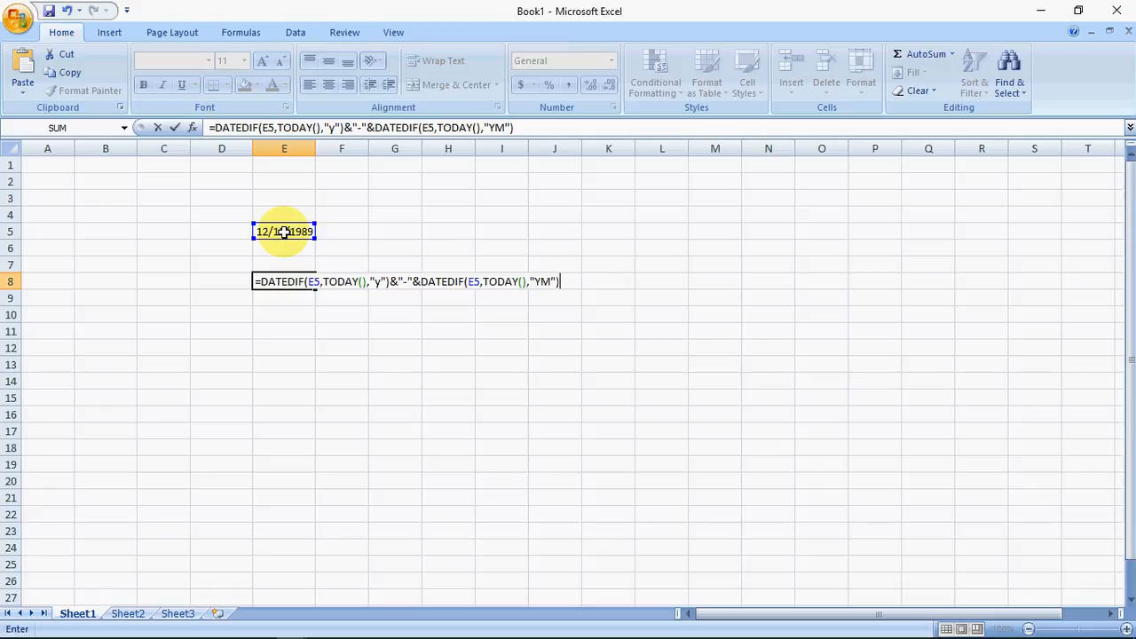
pyautogui.write('&')
pyautogui.write('"-"&DATE')
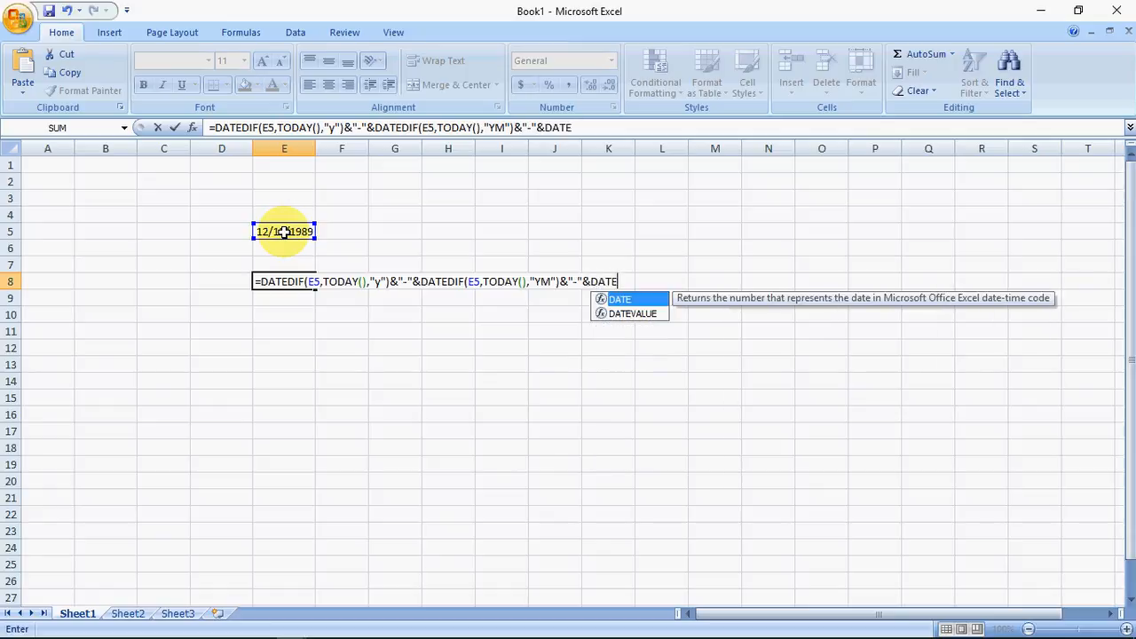
pyautogui.write('DIF')
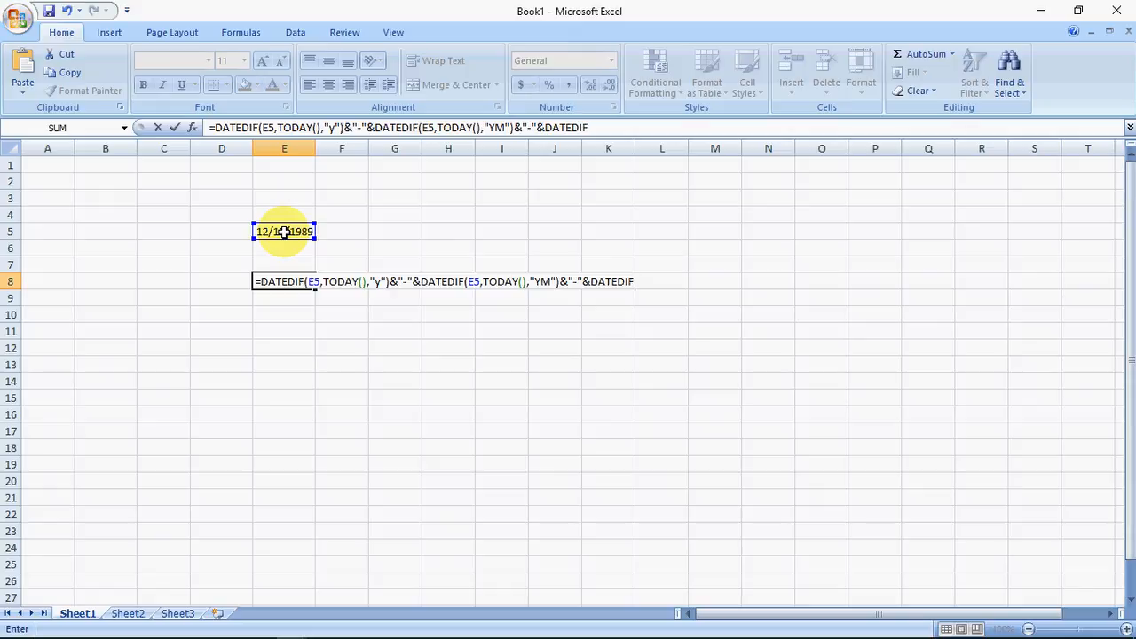
pyautogui.write('(')
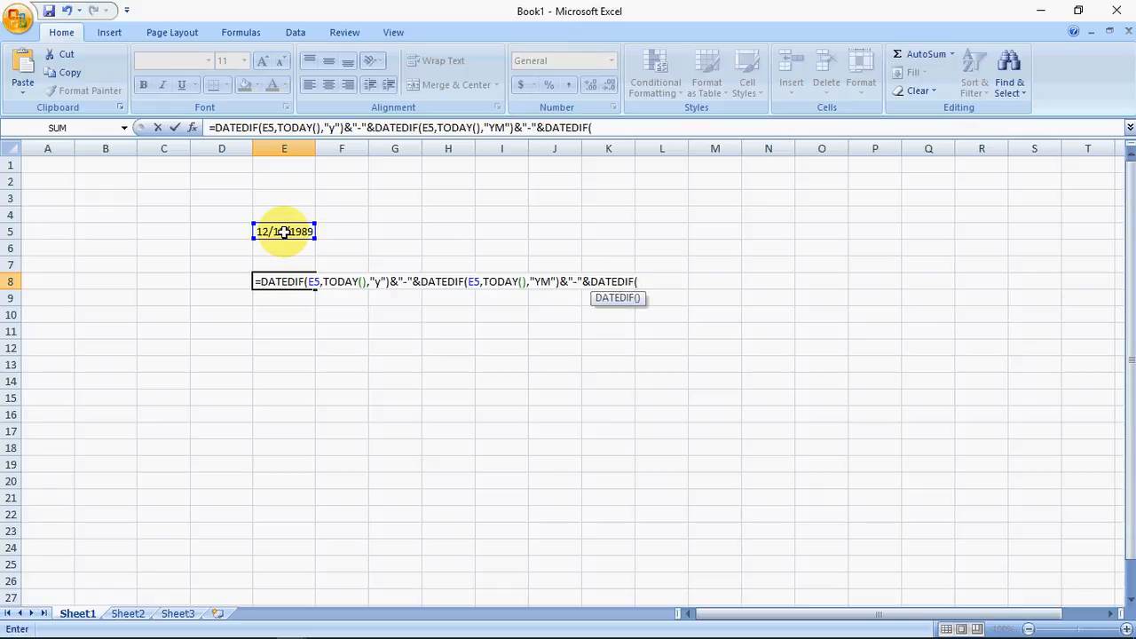
# Step: Give the third DATEDIF function the arguments E5, TODAY() and "MD", and commit the formula in E8
pyautogui.click(284, 232)
pyautogui.write(',TODAT')
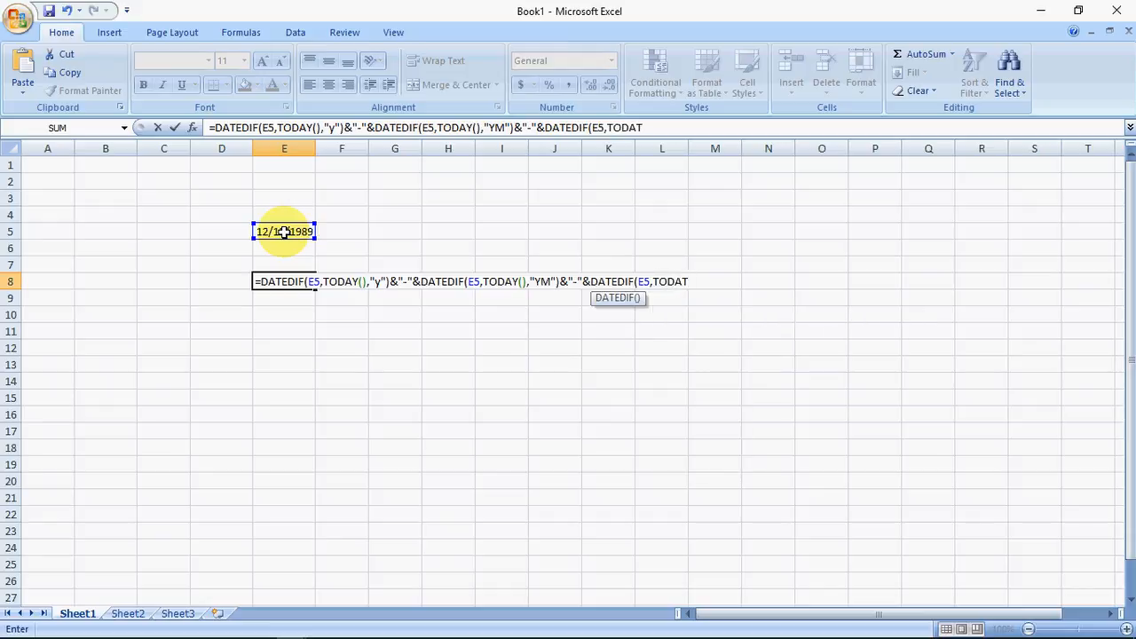
pyautogui.press('BackSpace')
pyautogui.write('Y')
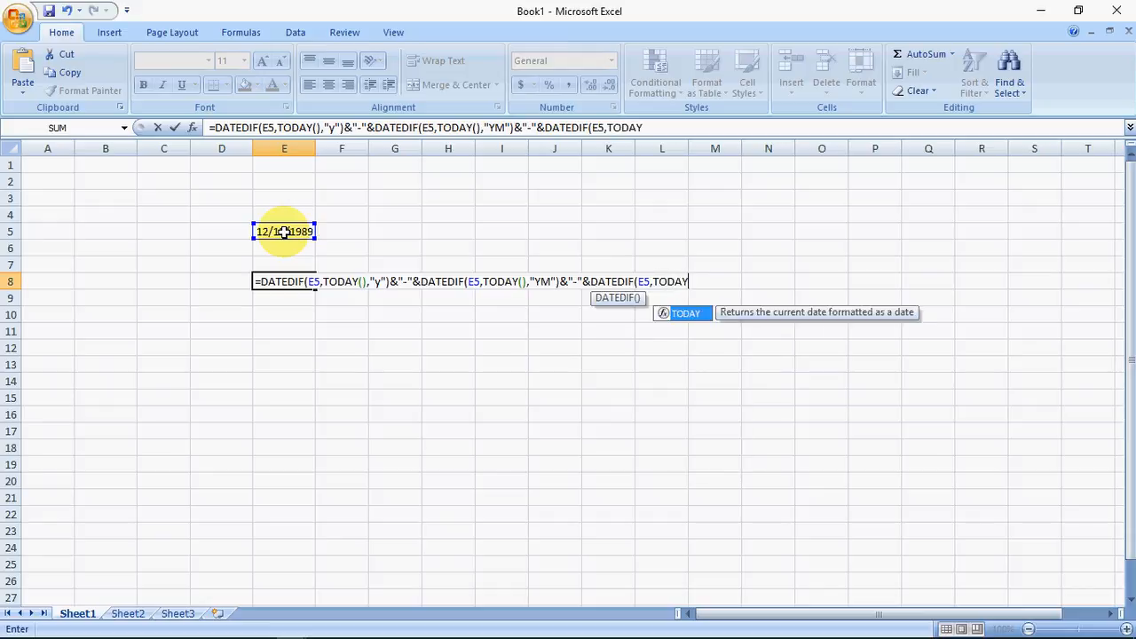
pyautogui.write('()')
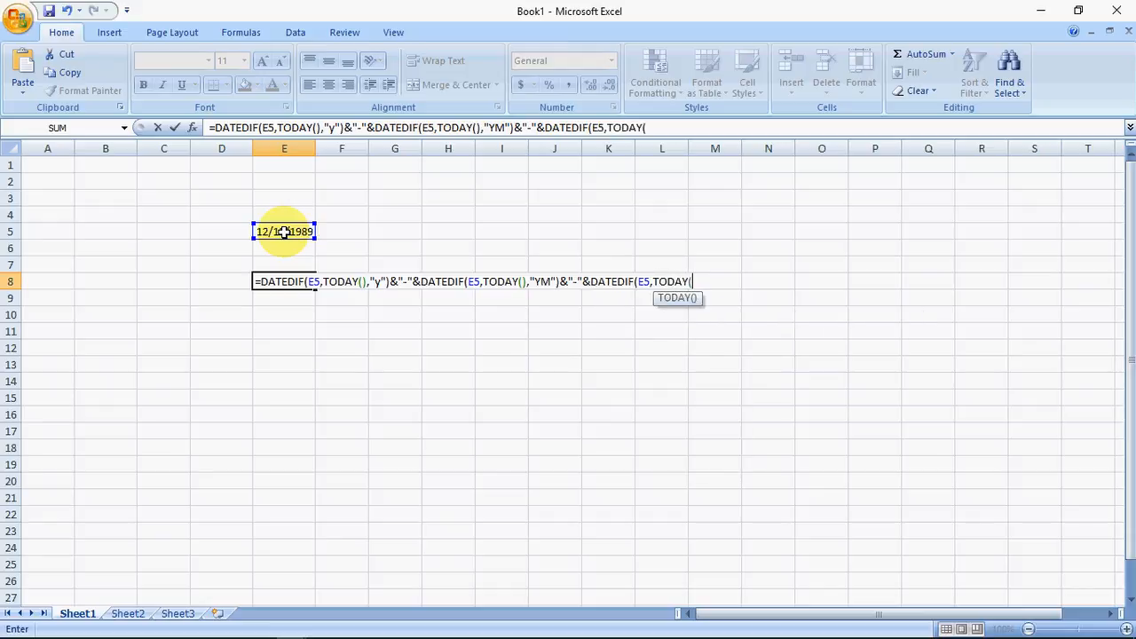
pyautogui.write(',')
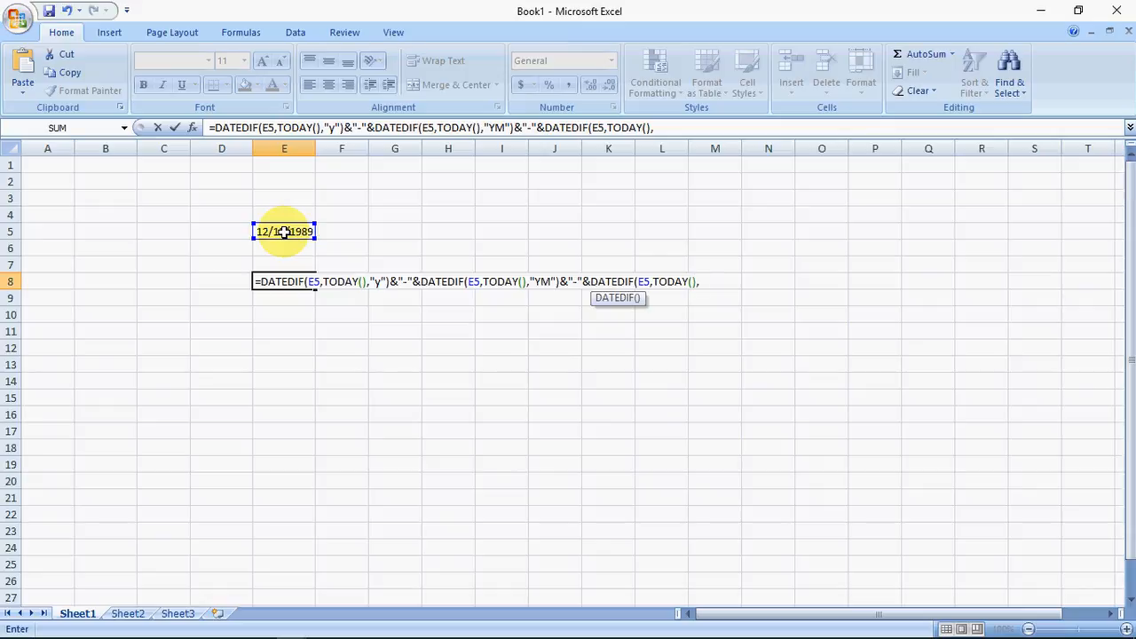
pyautogui.write('"MD')
pyautogui.write('"')
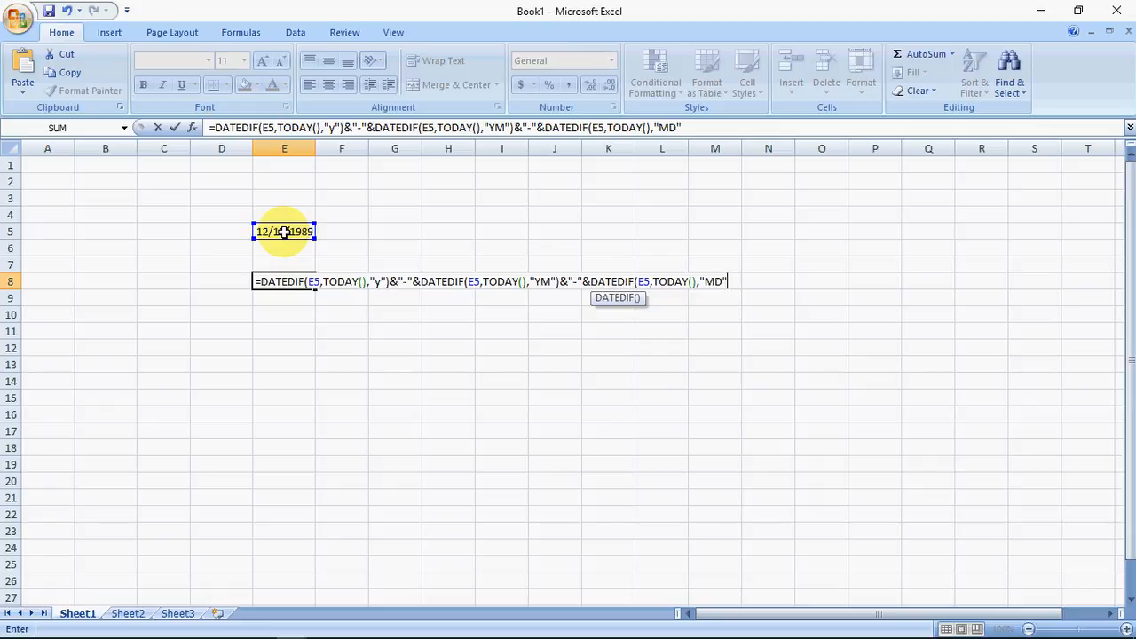
pyautogui.write(')')
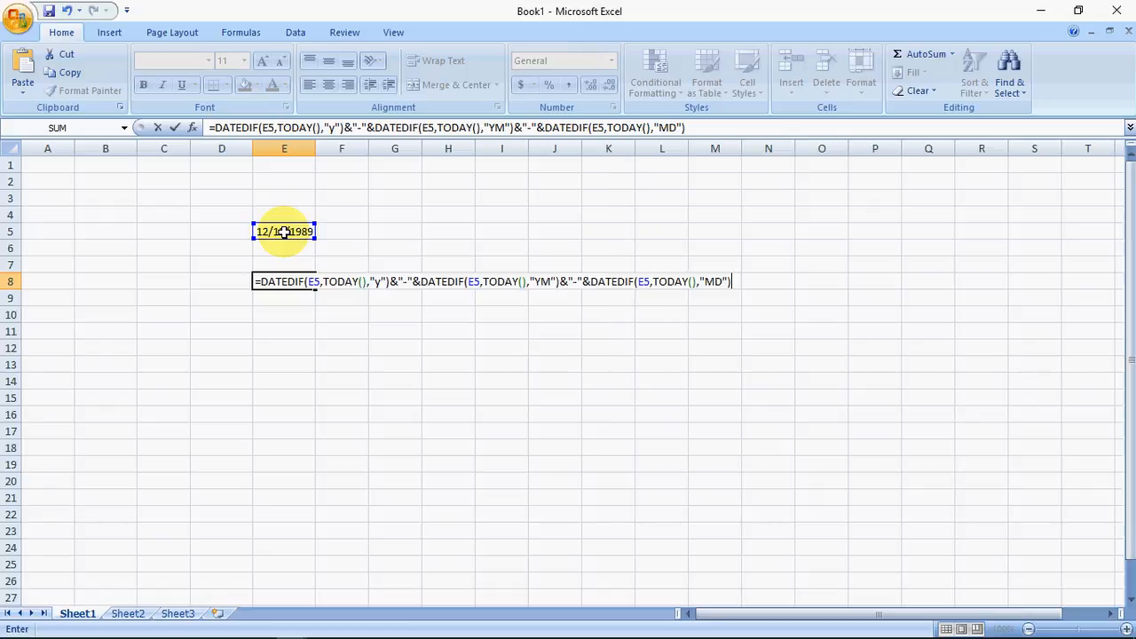
pyautogui.press('Return')
pyautogui.press('Up')
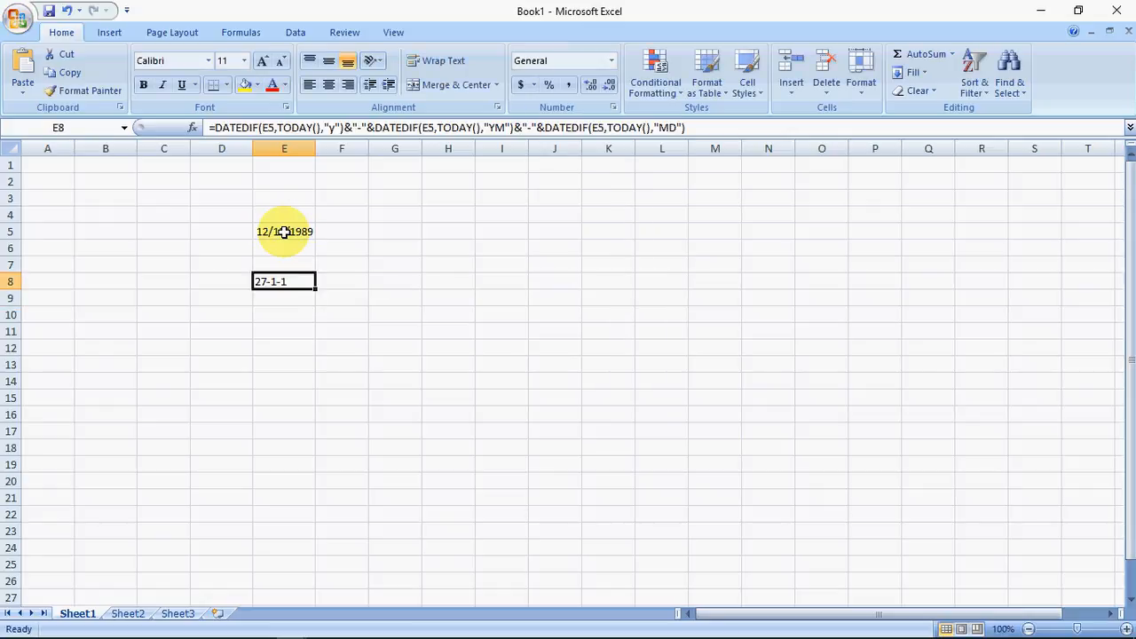
# Step: Set the month of the date in E5 to 11
pyautogui.press('F2')
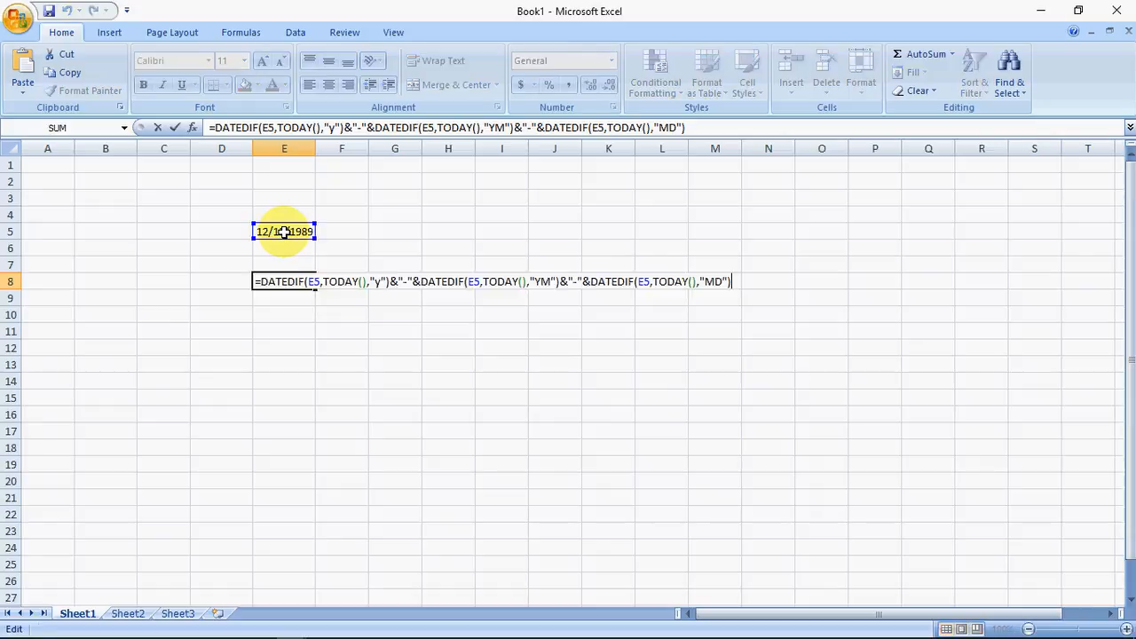
pyautogui.press('Escape')
pyautogui.press('Up')
pyautogui.press('Up')
pyautogui.click(283, 232)
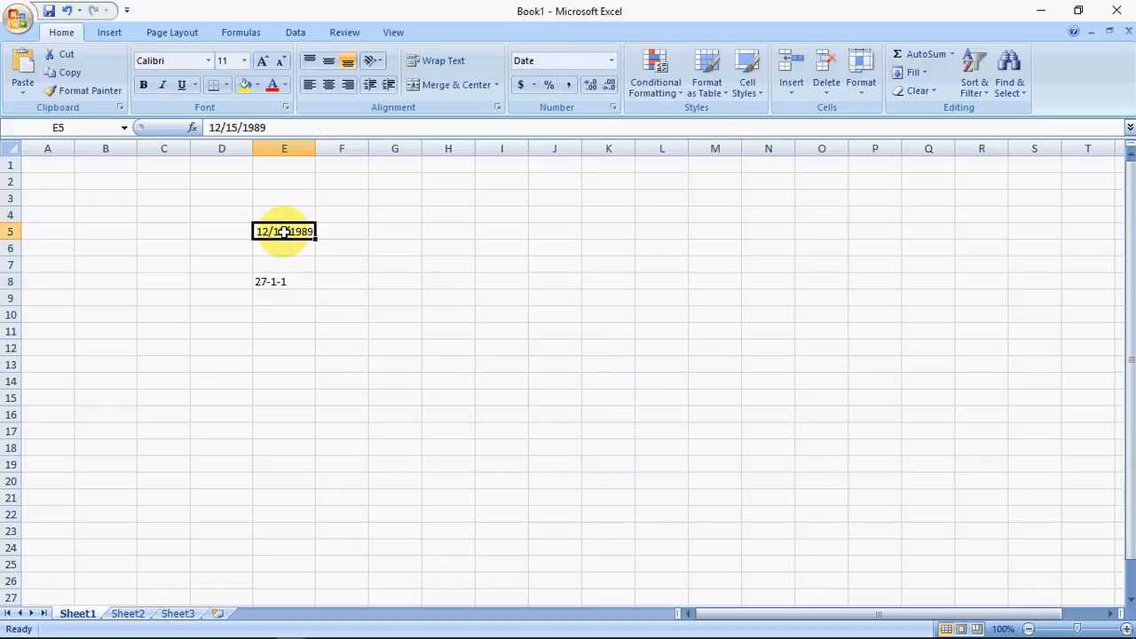
pyautogui.press('F2')
pyautogui.press('Home')
pyautogui.hotkey('shift', 'Right')
pyautogui.hotkey('shift', 'Right')
pyautogui.write('12')
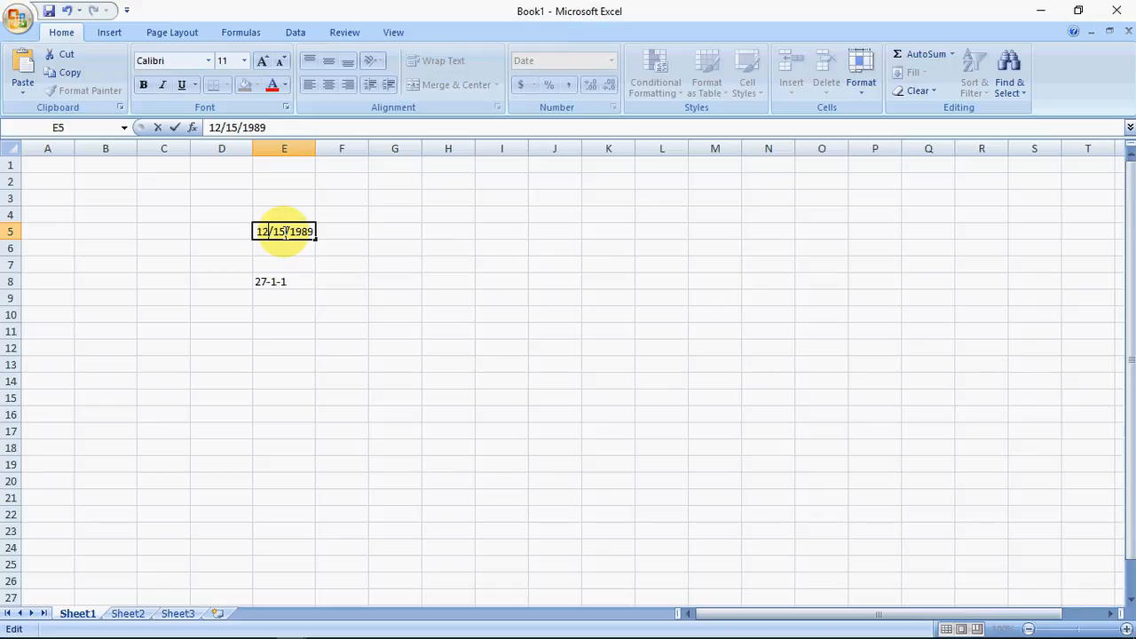
pyautogui.press('BackSpace')
pyautogui.write('1')
pyautogui.press('Return')
pyautogui.click(284, 232)
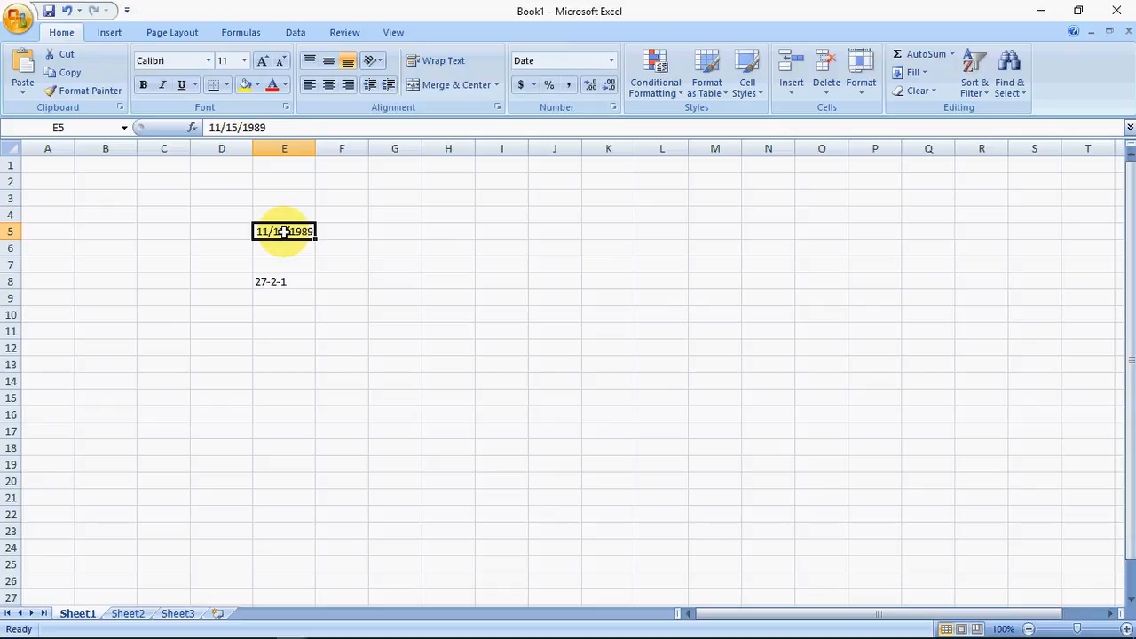
# Step: Copy the full formula text from E8 with a leading space, keeping the formula in E8 itself
pyautogui.press('Down')
pyautogui.press('Down')
pyautogui.press('Down')
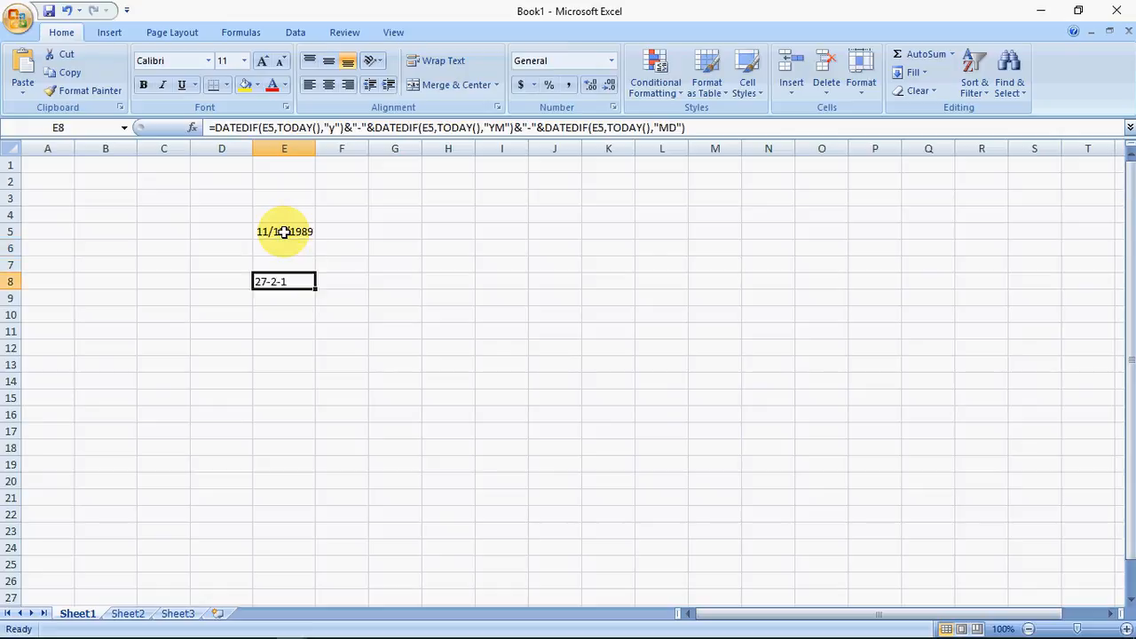
pyautogui.press('F2')
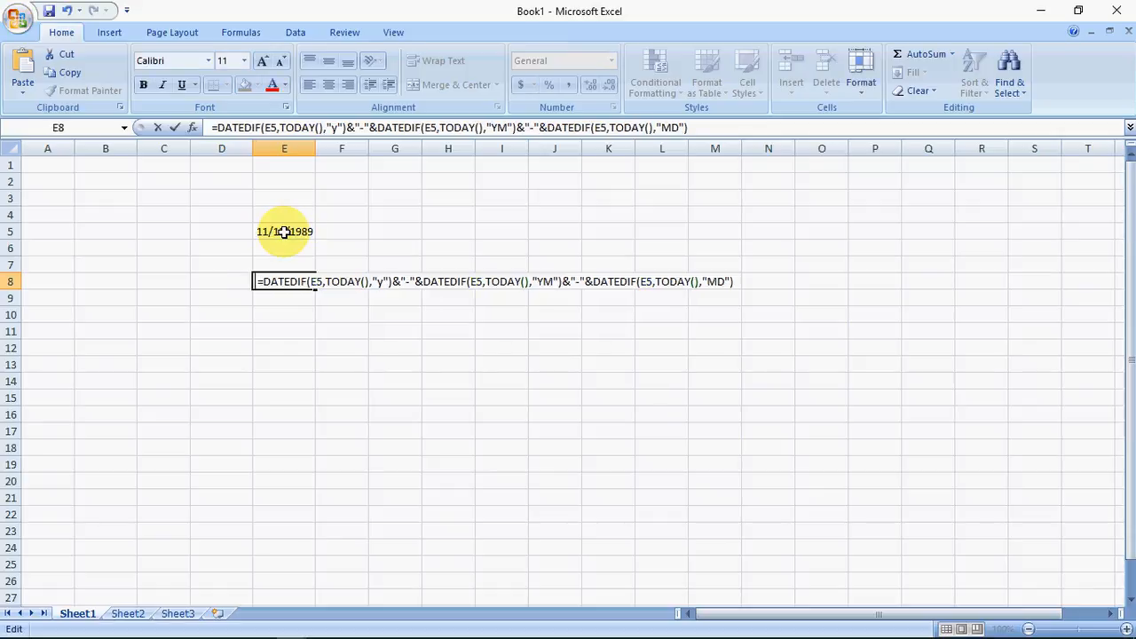
pyautogui.hotkey('shift', 'End')
pyautogui.hotkey('ctrl', 'c')
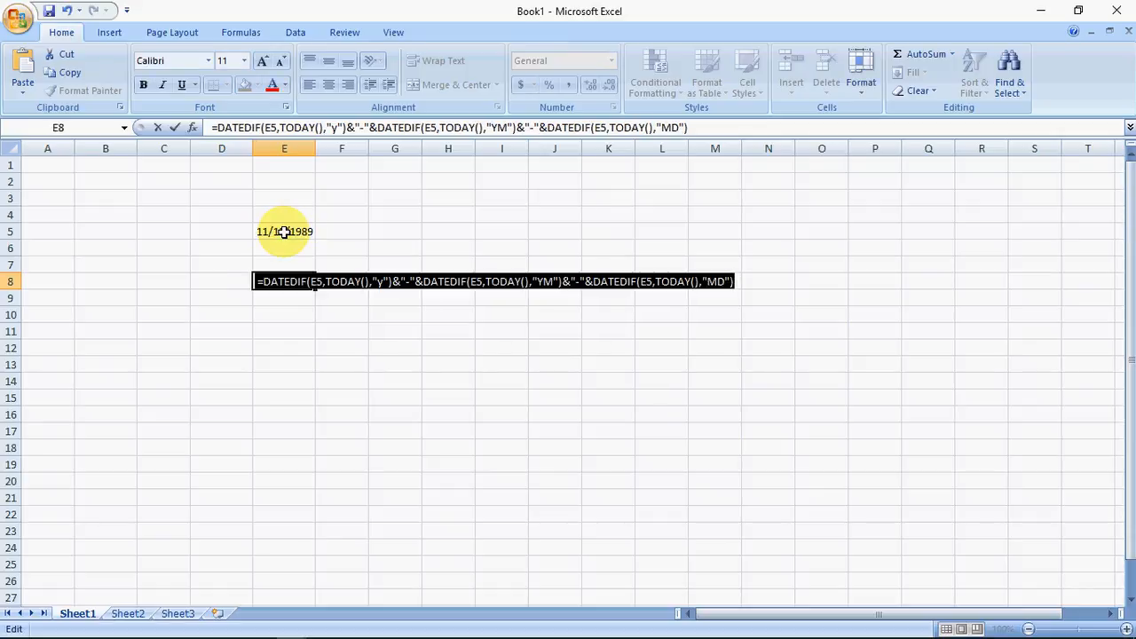
pyautogui.press('Home')
pyautogui.press('Return')
# Step: Paste the copied formula with its leading space into E10 as plain text
pyautogui.press('Down')
pyautogui.press('Down')
pyautogui.press('Up')
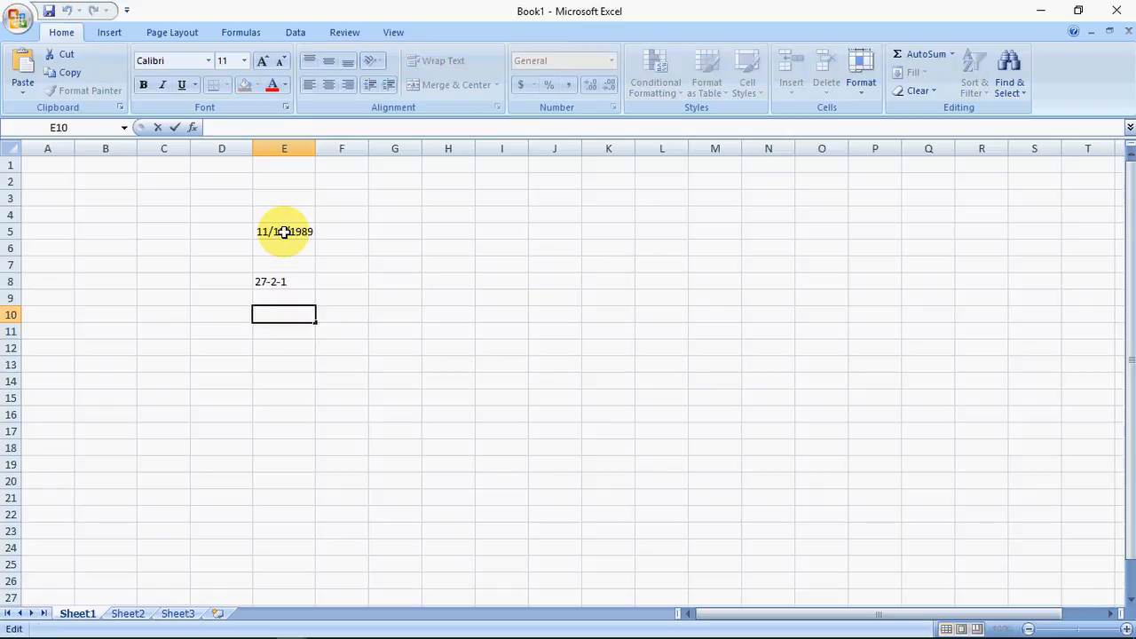
pyautogui.hotkey('ctrl', 'v')
pyautogui.press('Return')
pyautogui.press('Up')
pyautogui.press('F2')
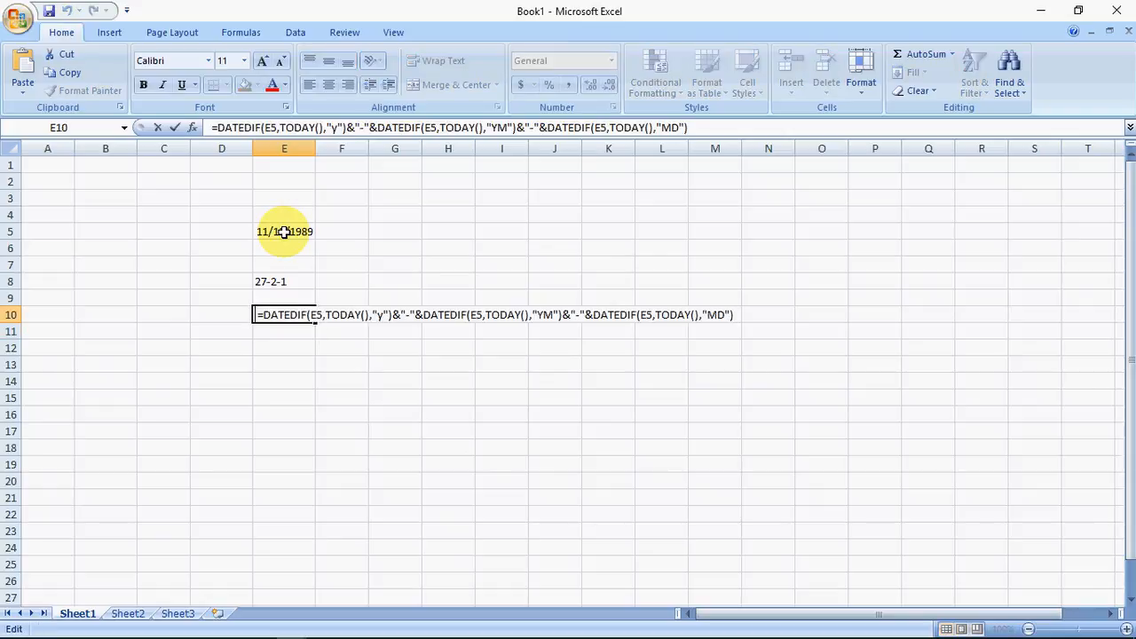
pyautogui.press('Home')
pyautogui.press('Return')
pyautogui.press('Up')
pyautogui.press('Up')
pyautogui.press('Up')
pyautogui.press('Down')
pyautogui.press('Down')
pyautogui.press('Down')
pyautogui.press('Up')
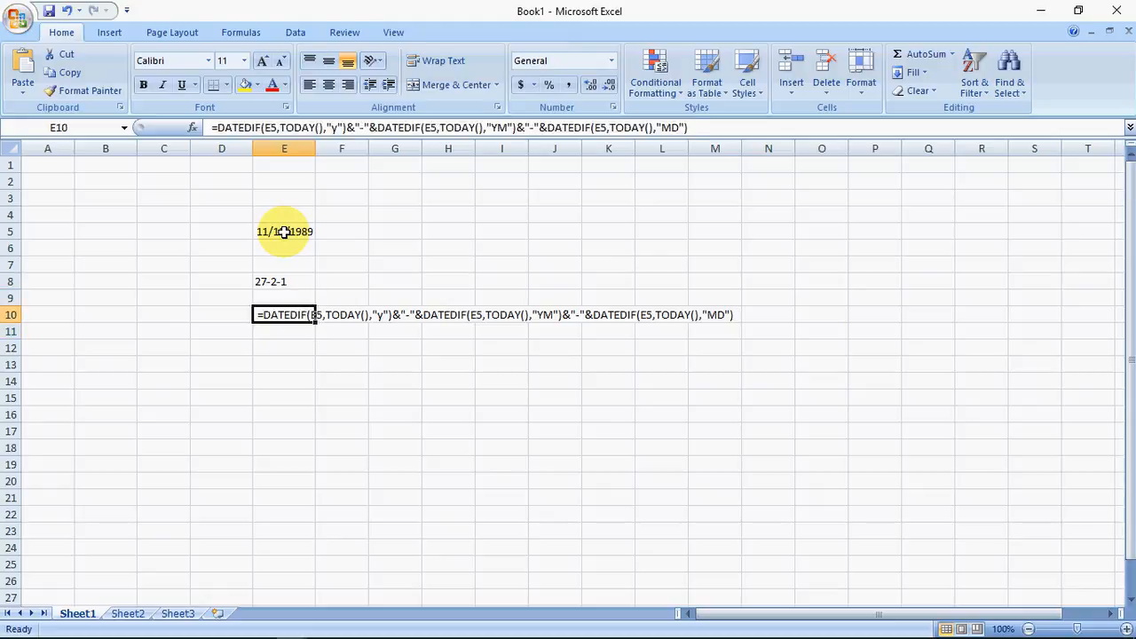